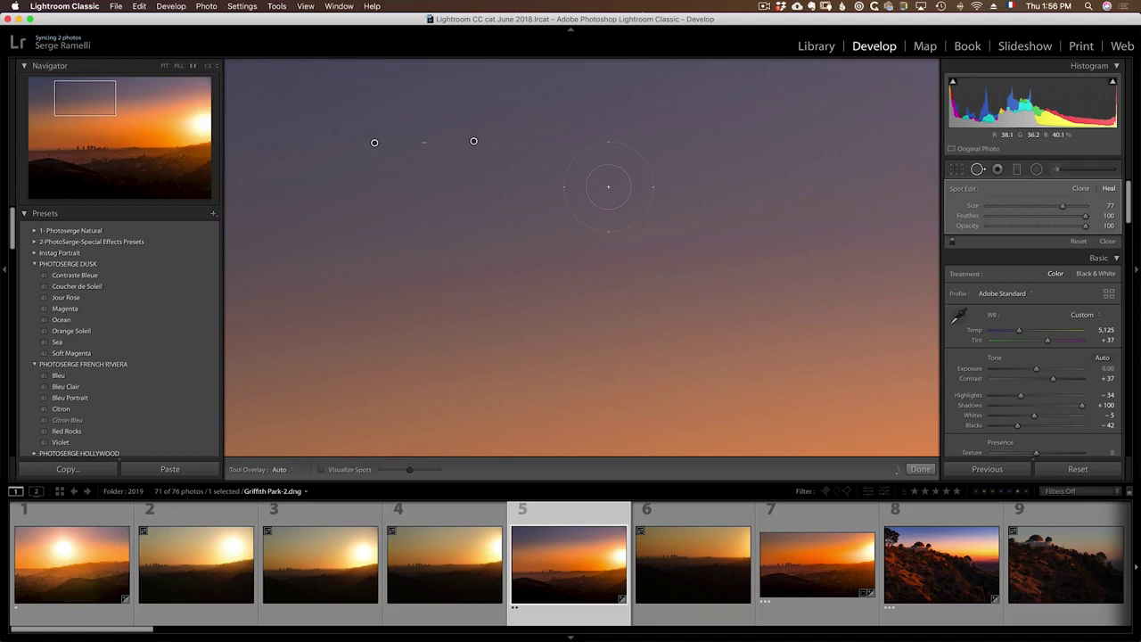
# Step: Undo the last heal and remove the dust spots near the sky's upper edge and above the horizon
pyautogui.press('cmd+z')
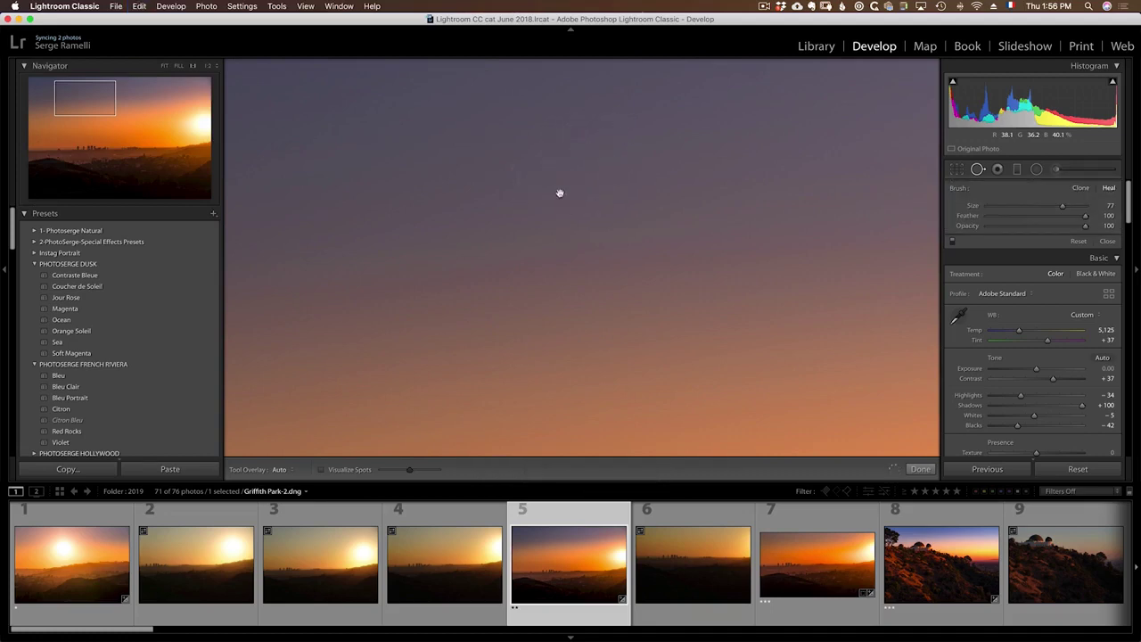
pyautogui.moveTo(555, 187); pyautogui.dragTo(601, 321)
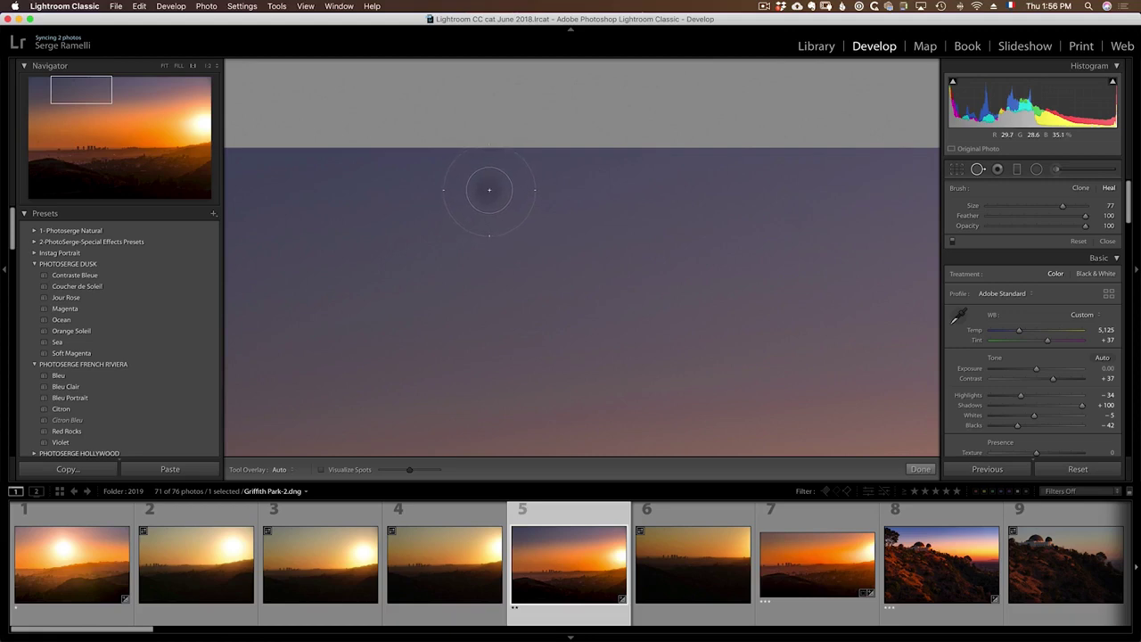
pyautogui.click(489, 189)
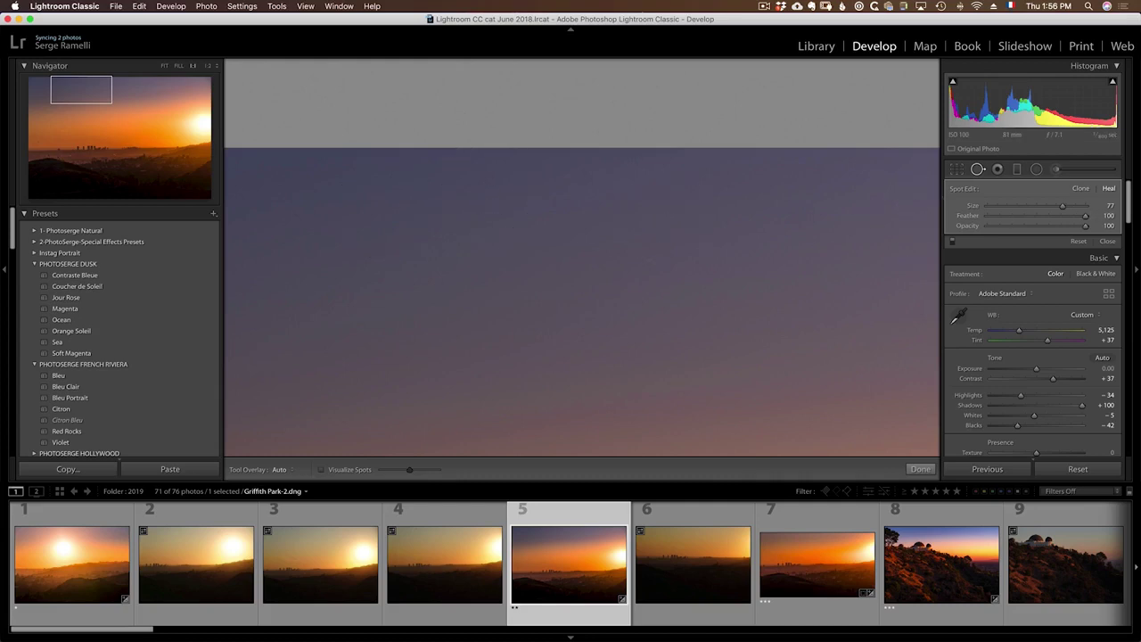
pyautogui.moveTo(416, 387)
pyautogui.mouseDown()
pyautogui.moveTo(602, 237)
pyautogui.moveTo(648, 219)
pyautogui.moveTo(502, 214)
pyautogui.moveTo(436, 176)
pyautogui.moveTo(436, 220)
pyautogui.mouseUp()
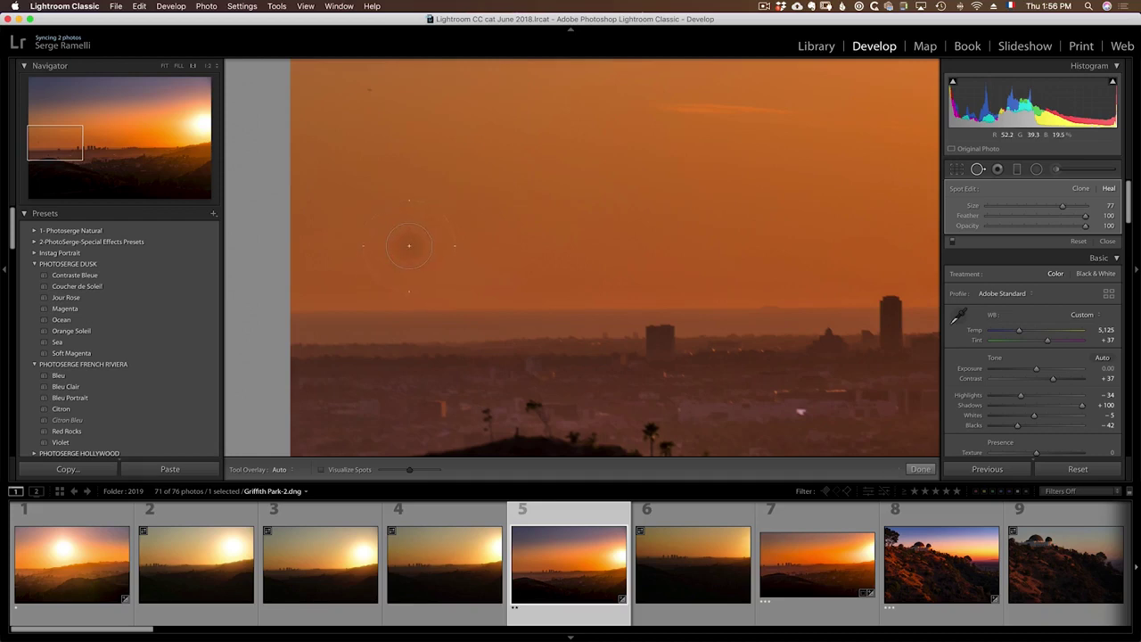
pyautogui.click(407, 247)
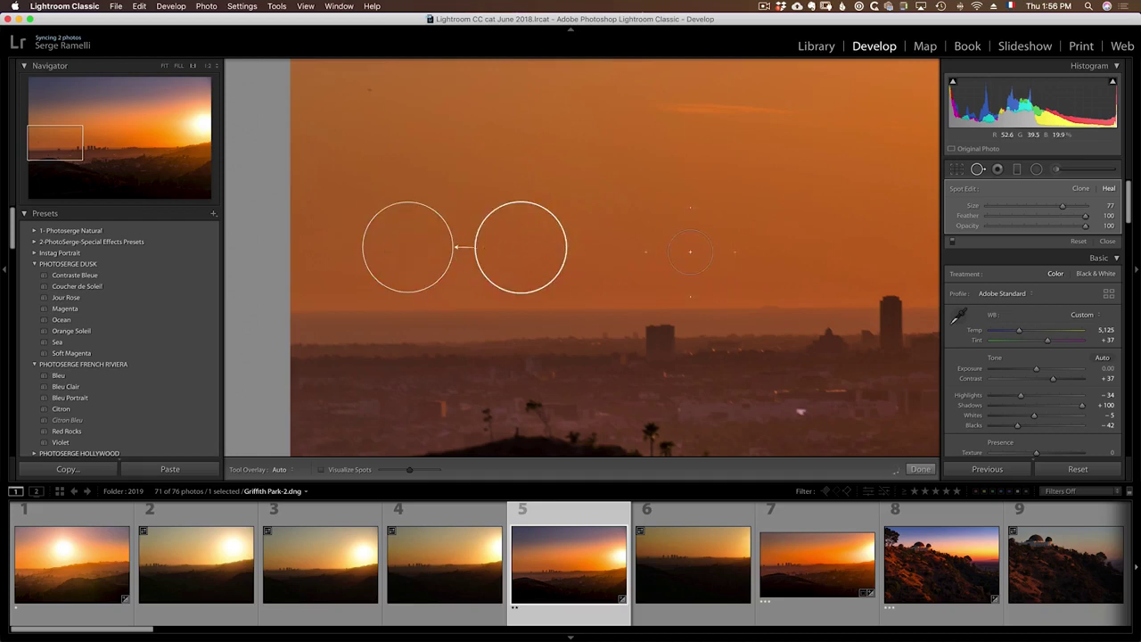
pyautogui.click(717, 231)
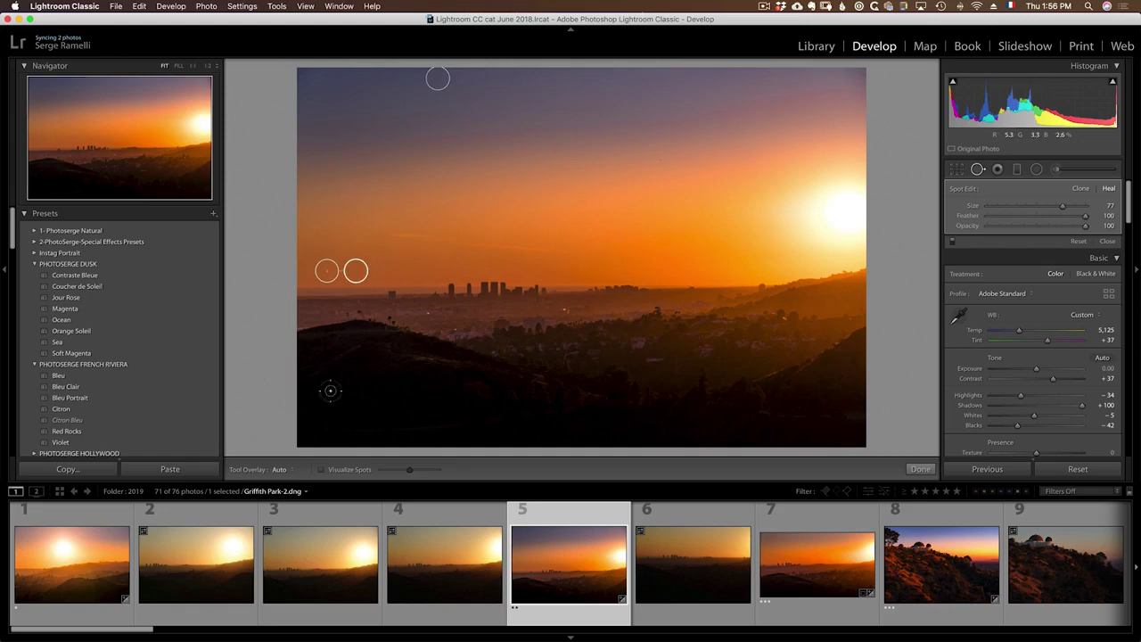
# Step: Set the tool overlay to Never and inspect the skyline, hills and sky at 1:1 for remaining spots
pyautogui.click(287, 470)
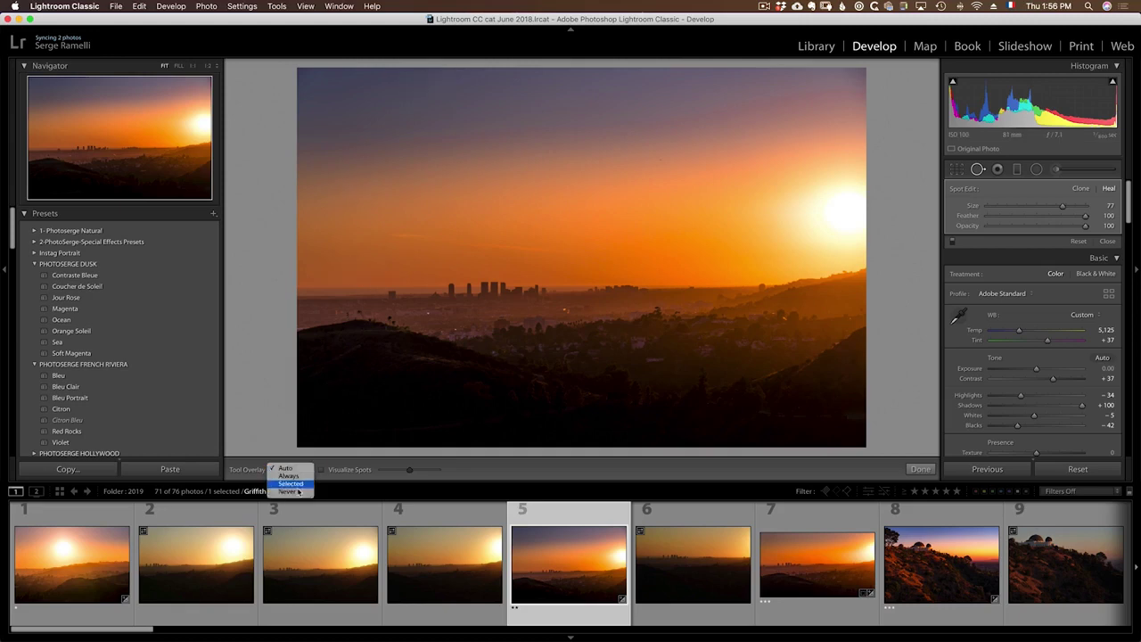
pyautogui.click(290, 492)
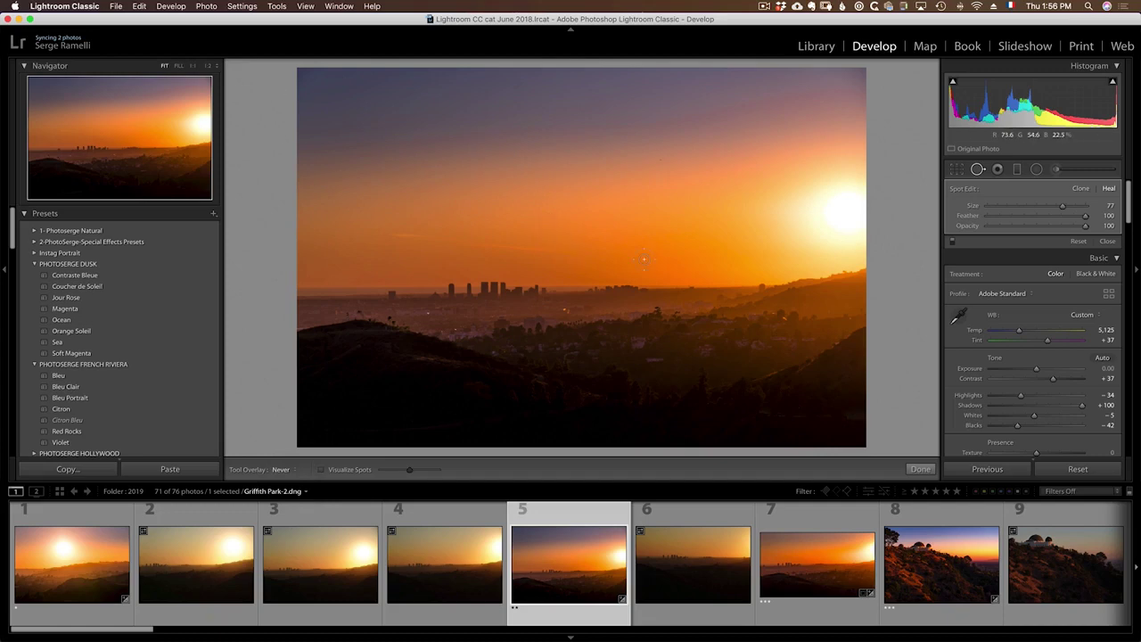
pyautogui.click(590, 244)
pyautogui.click(591, 250)
pyautogui.click(548, 244)
pyautogui.moveTo(473, 271); pyautogui.dragTo(677, 155)
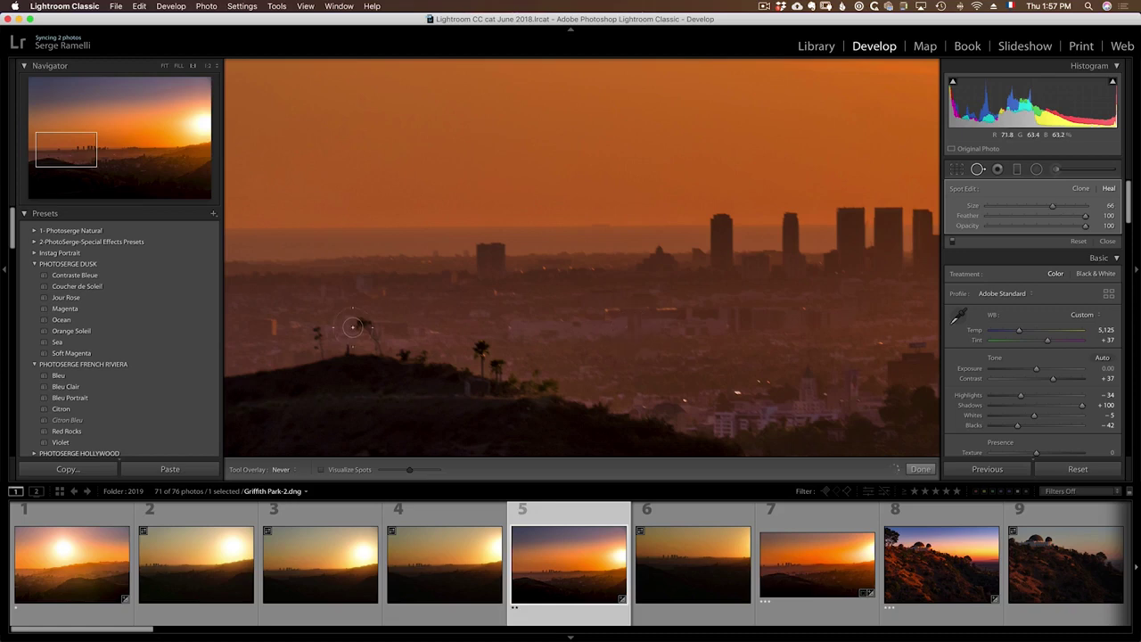
pyautogui.moveTo(772, 214); pyautogui.dragTo(384, 183)
pyautogui.moveTo(730, 191); pyautogui.dragTo(568, 214)
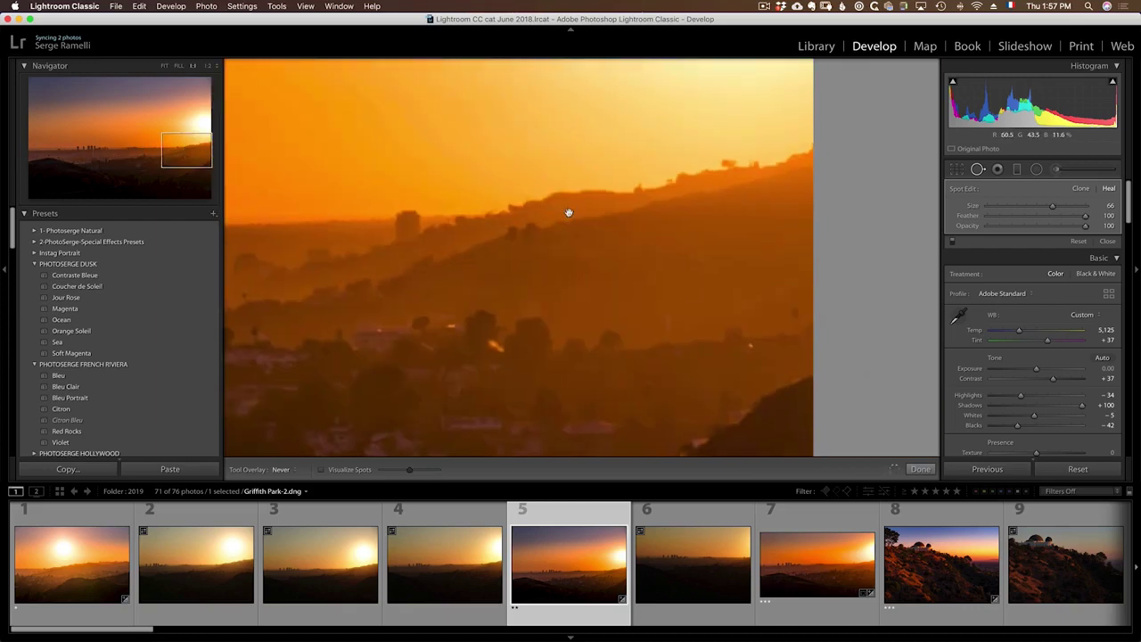
pyautogui.moveTo(808, 201); pyautogui.dragTo(846, 358)
pyautogui.moveTo(776, 333); pyautogui.dragTo(698, 294)
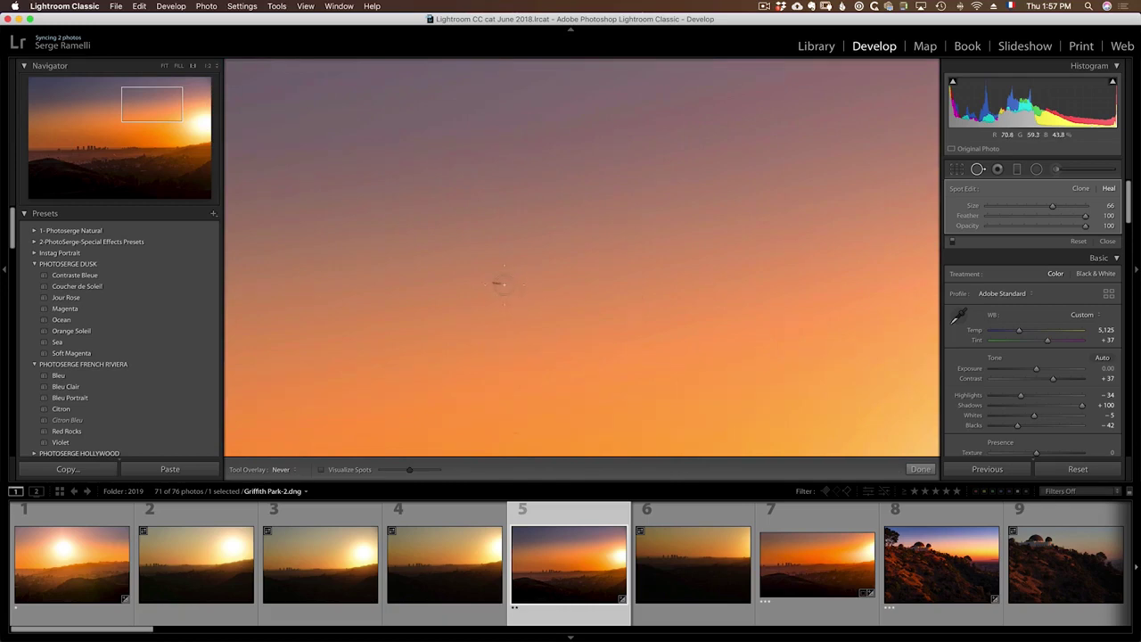
# Step: Heal the dark speck in the upper sky and check the rest of the sky for spots
pyautogui.scroll(3, 709, 368)
pyautogui.moveTo(453, 327); pyautogui.dragTo(878, 326)
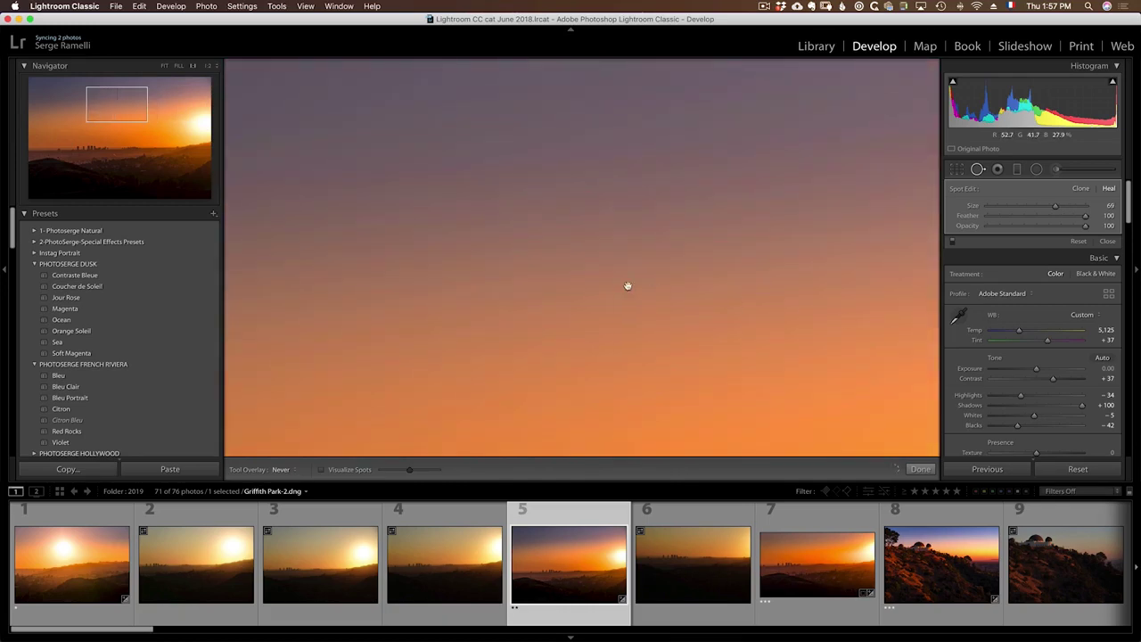
pyautogui.moveTo(606, 283); pyautogui.dragTo(758, 379)
pyautogui.moveTo(669, 330); pyautogui.dragTo(809, 333)
pyautogui.moveTo(506, 278); pyautogui.dragTo(735, 325)
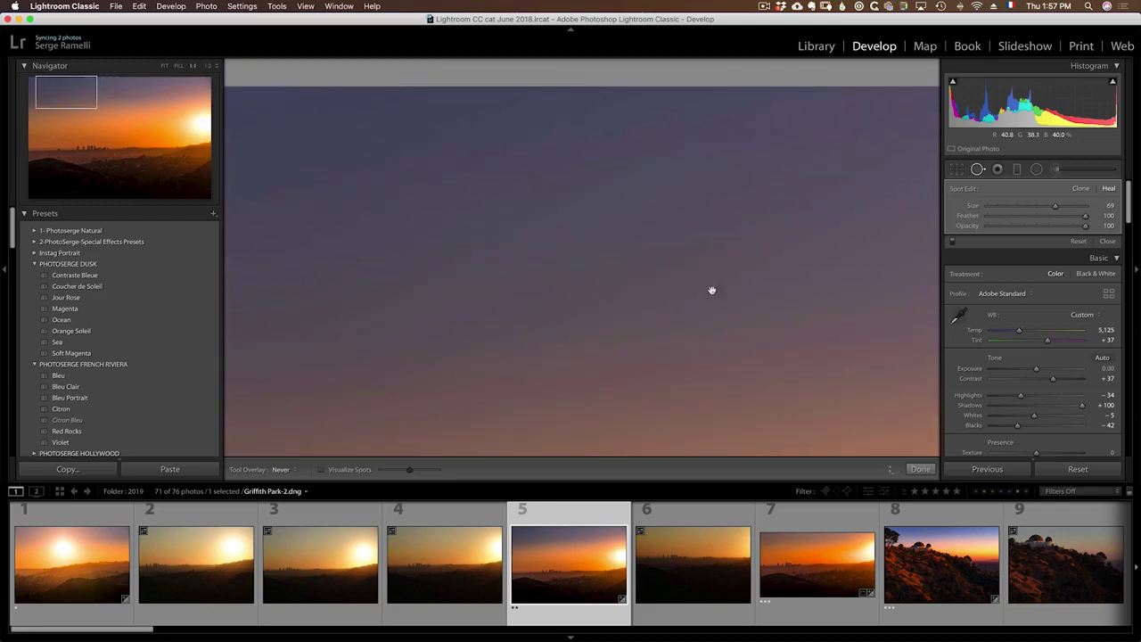
pyautogui.moveTo(549, 312); pyautogui.dragTo(798, 282)
pyautogui.moveTo(645, 324); pyautogui.dragTo(527, 221)
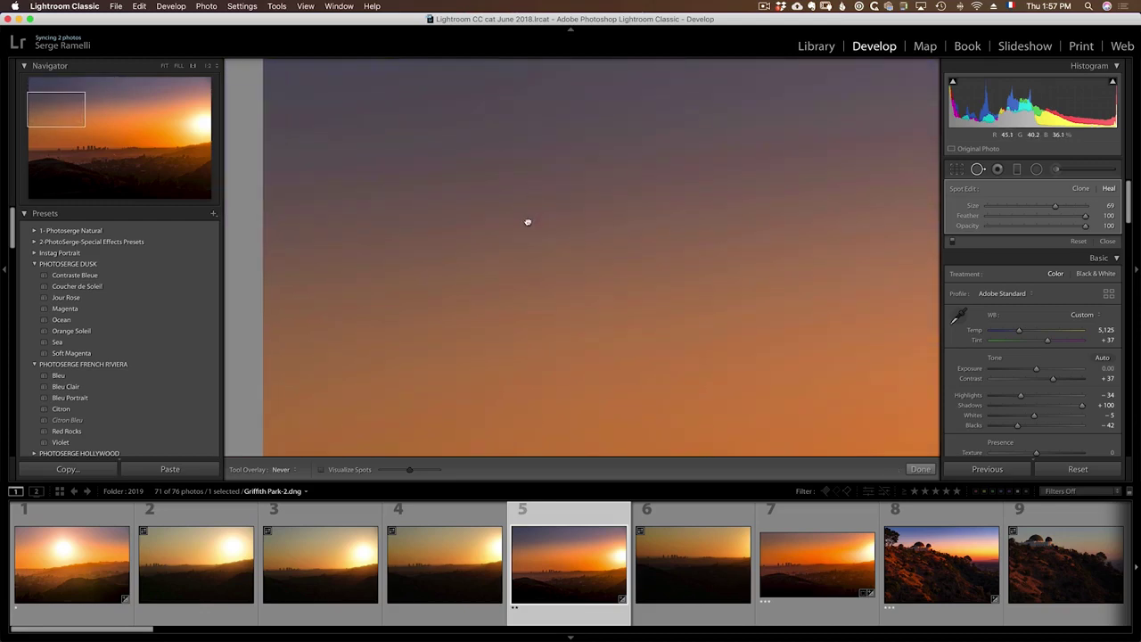
pyautogui.click(528, 222)
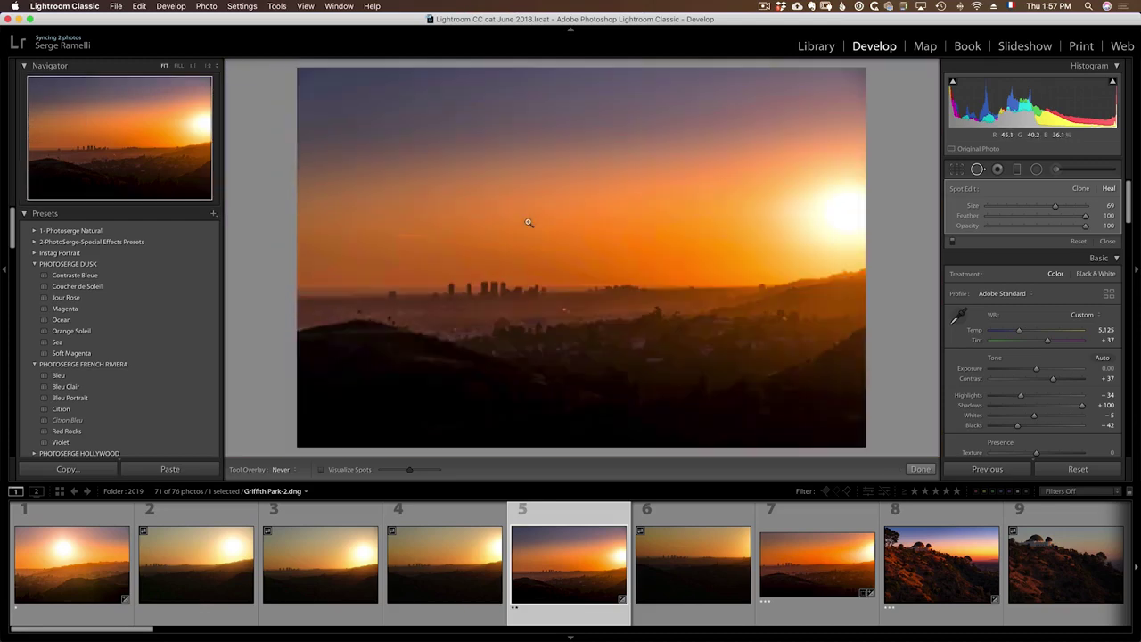
# Step: Reset all spot removals on the sunset photo and use Visualize Spots to find and heal the speck in the sky
pyautogui.click(1077, 242)
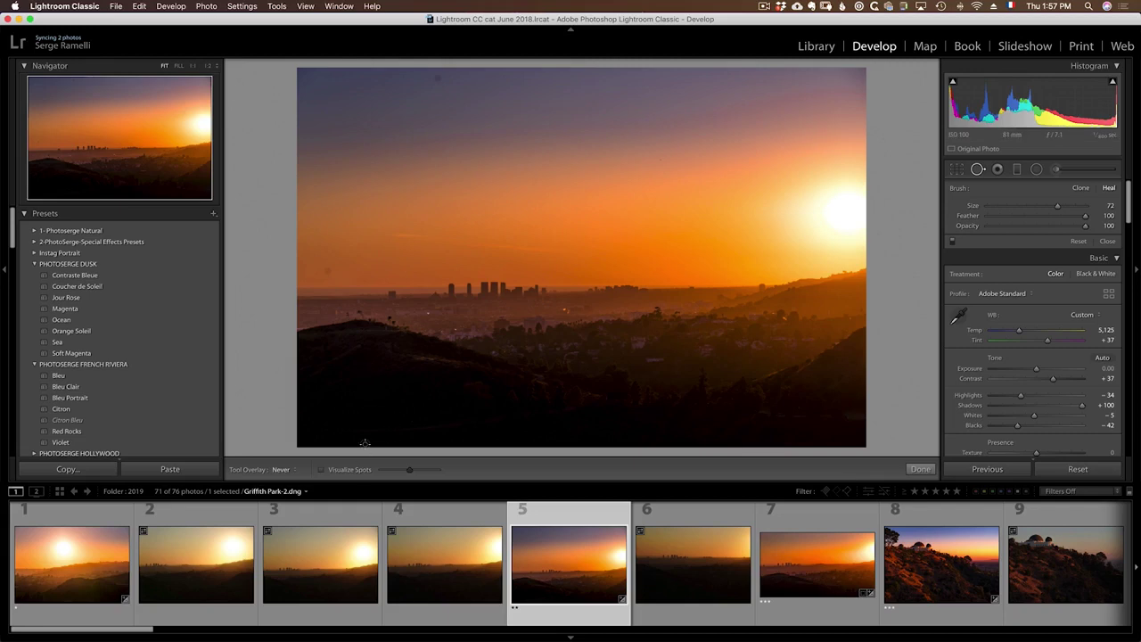
pyautogui.click(352, 470)
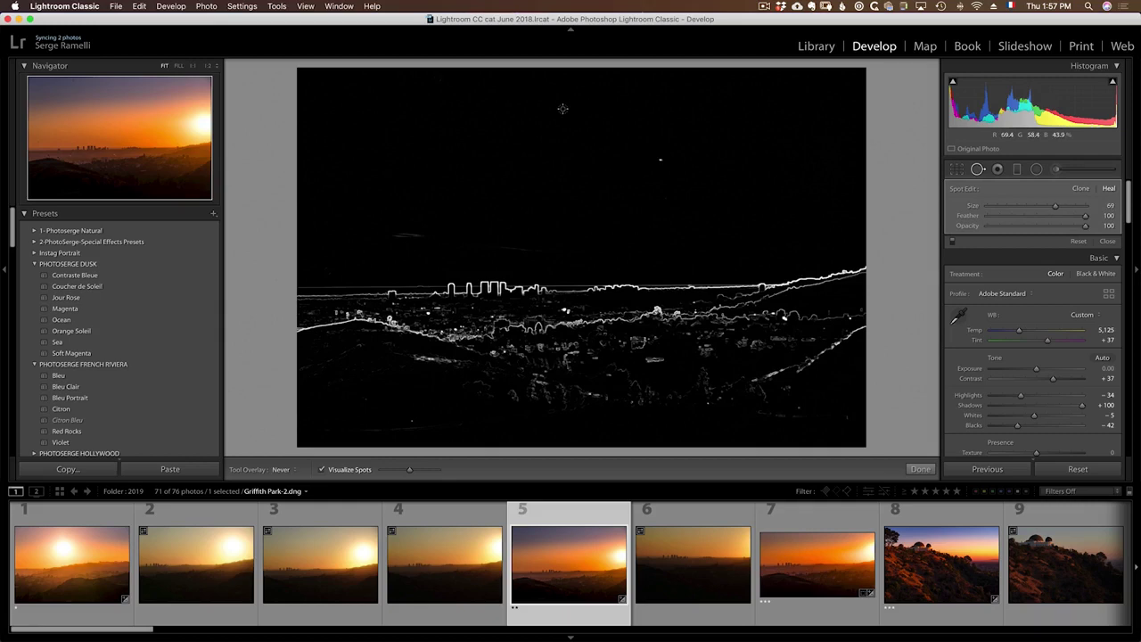
pyautogui.click(348, 469)
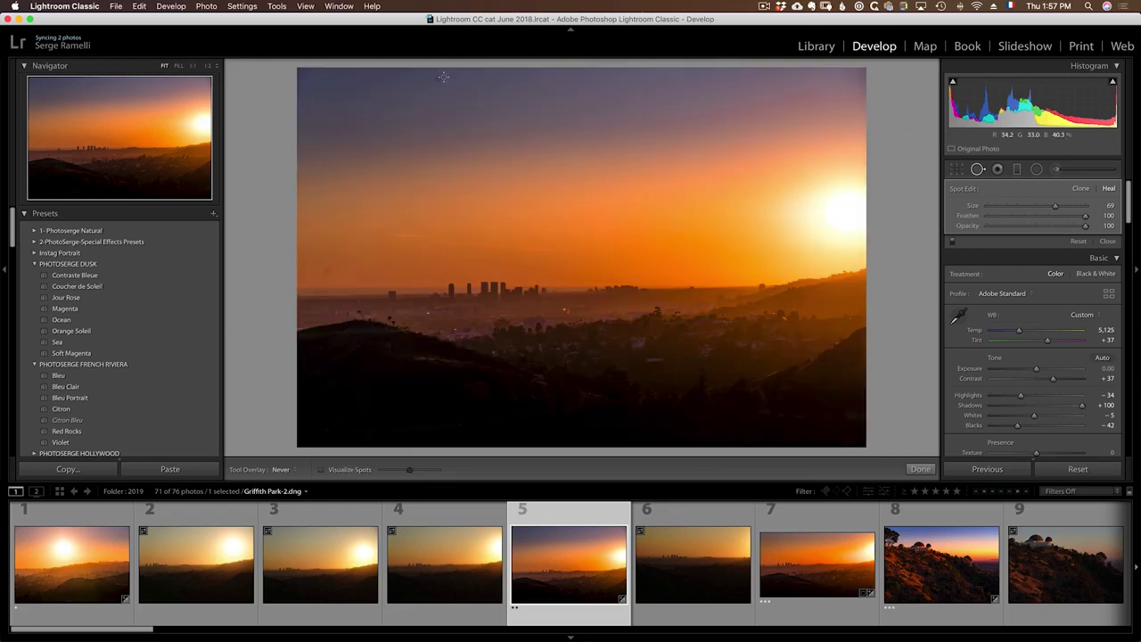
pyautogui.click(344, 469)
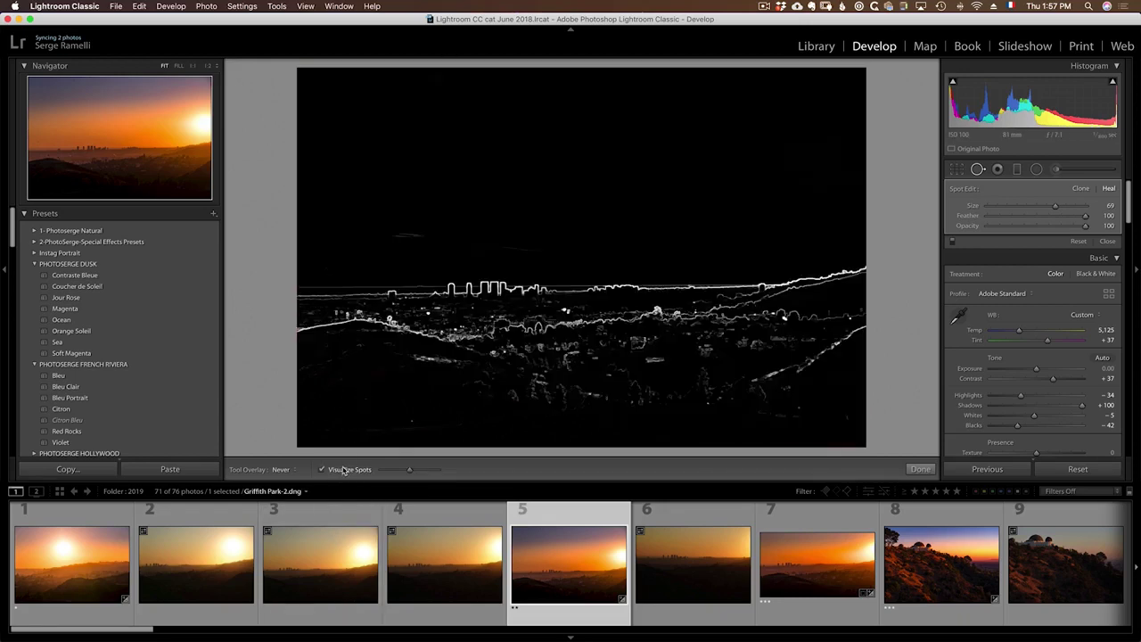
pyautogui.click(347, 468)
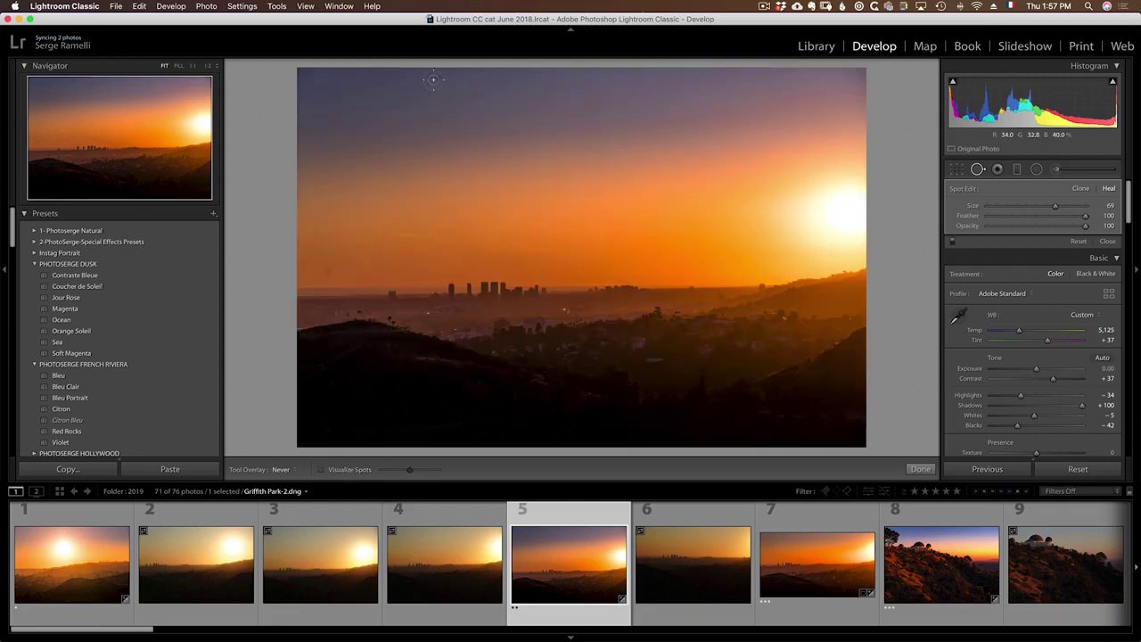
pyautogui.scroll(2, 436, 76)
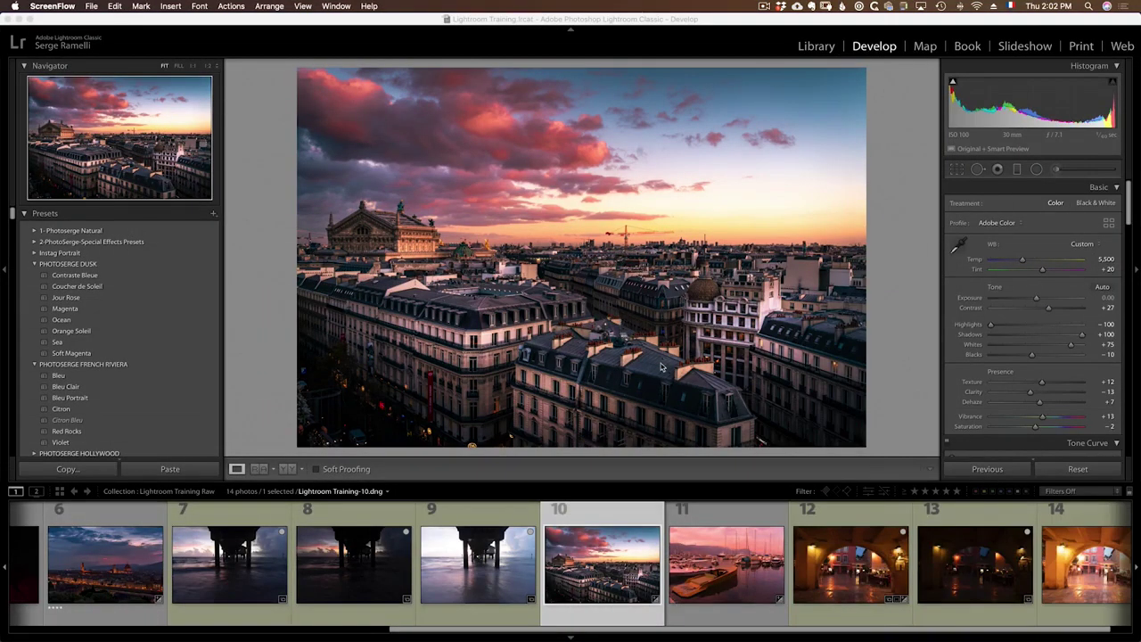
# Step: Heal away the crane's long horizontal arm and counterweight in the Paris rooftops photo with the Spot Removal brush
pyautogui.click(631, 251)
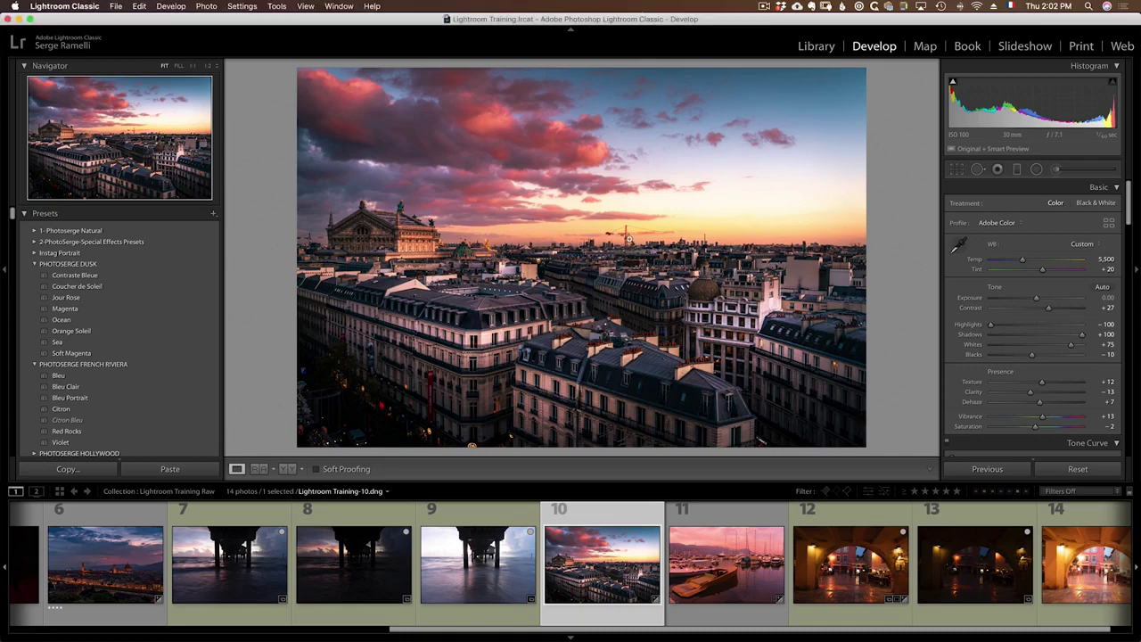
pyautogui.click(631, 239)
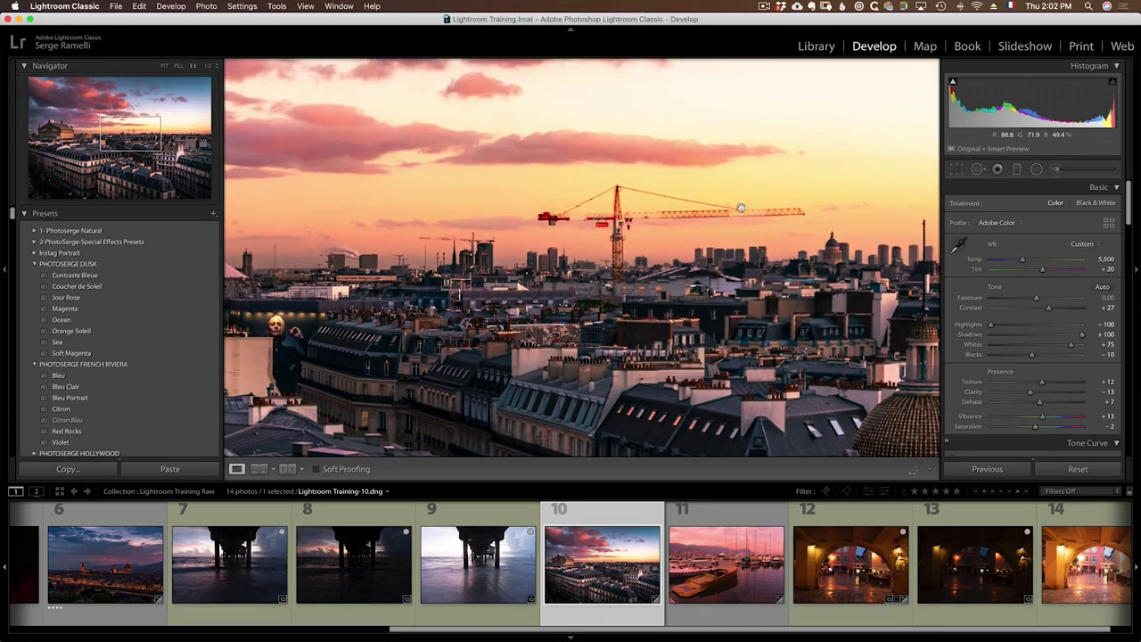
pyautogui.click(978, 169)
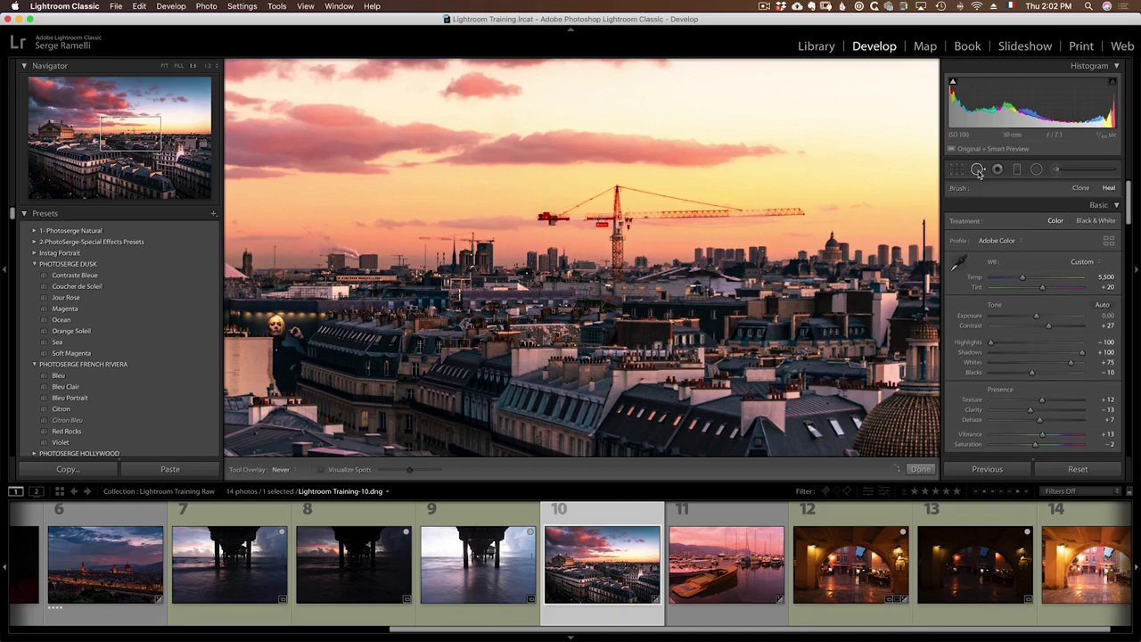
pyautogui.scroll(-4, 749, 211)
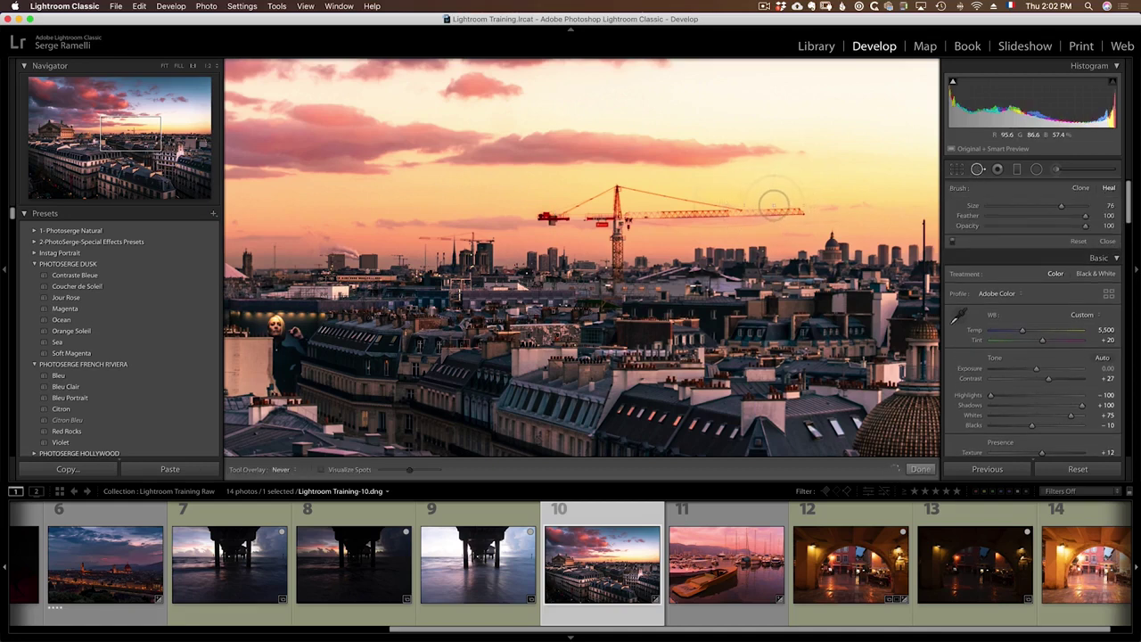
pyautogui.scroll(-5, 777, 207)
pyautogui.moveTo(808, 213)
pyautogui.mouseDown()
pyautogui.moveTo(546, 215)
pyautogui.moveTo(573, 218)
pyautogui.moveTo(622, 187)
pyautogui.moveTo(713, 205)
pyautogui.moveTo(636, 205)
pyautogui.moveTo(617, 248)
pyautogui.mouseUp()
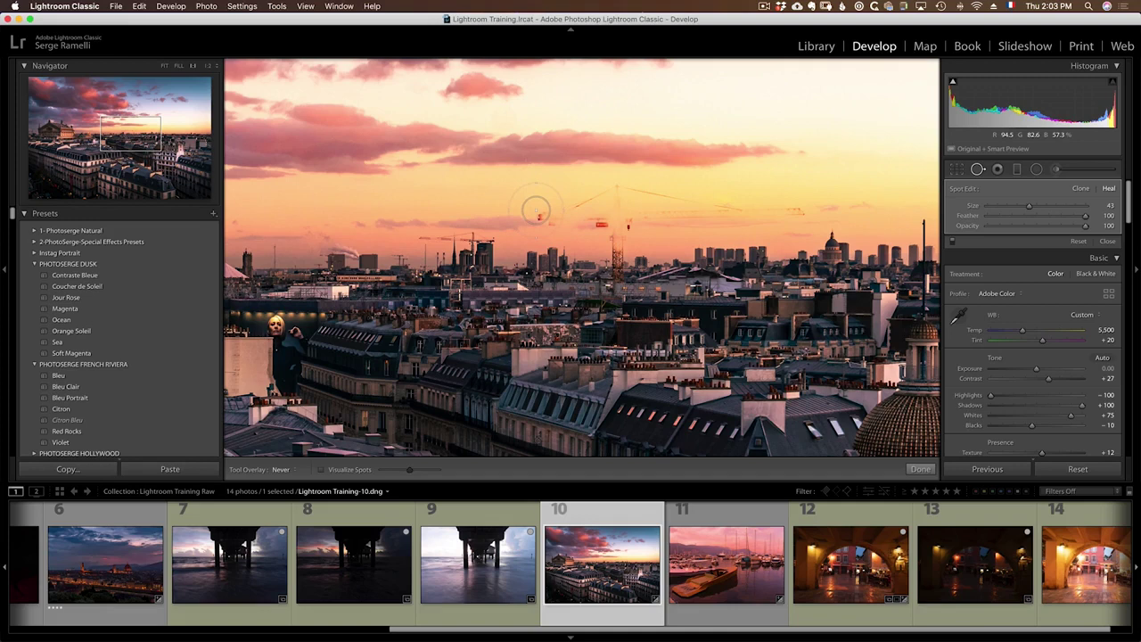
pyautogui.moveTo(536, 210)
pyautogui.mouseDown()
pyautogui.moveTo(687, 215)
pyautogui.moveTo(812, 203)
pyautogui.moveTo(521, 201)
pyautogui.moveTo(615, 218)
pyautogui.mouseUp()
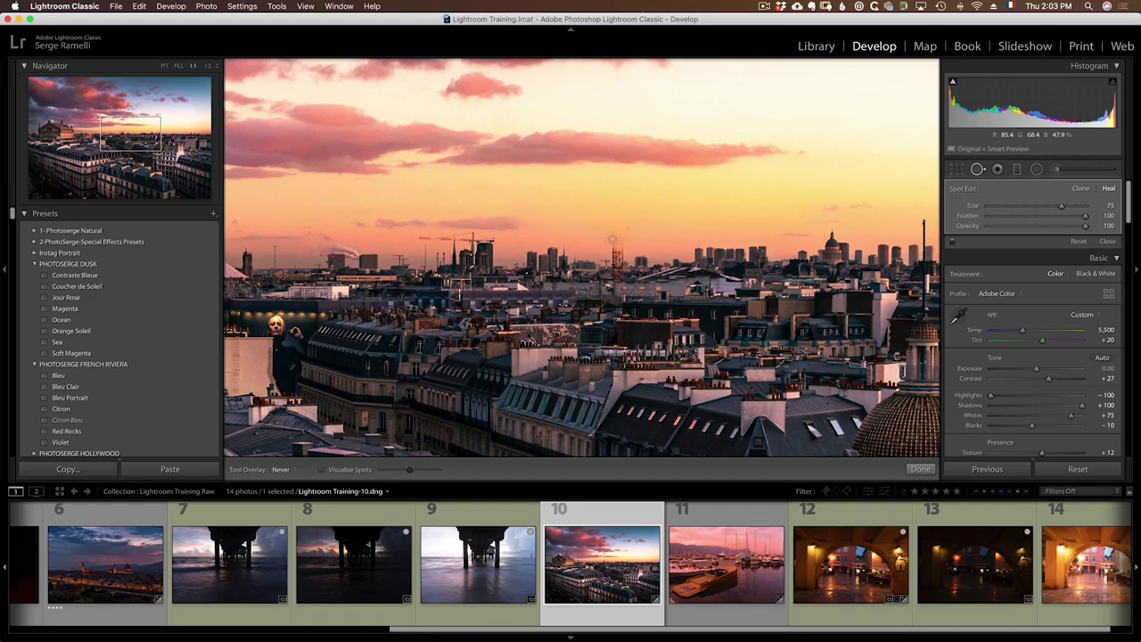
# Step: Heal away the crane's remaining mast above the skyline with a smaller brush, undoing the first stroke
pyautogui.moveTo(613, 239)
pyautogui.mouseDown()
pyautogui.moveTo(618, 272)
pyautogui.moveTo(628, 226)
pyautogui.mouseUp()
pyautogui.press('super+z')
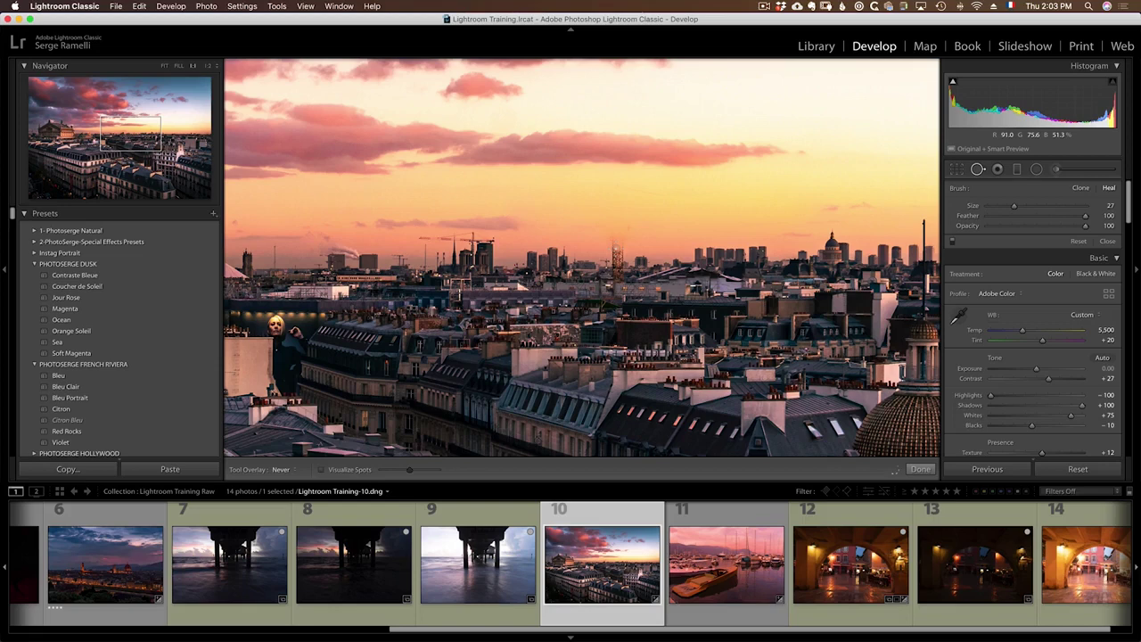
pyautogui.click(617, 259)
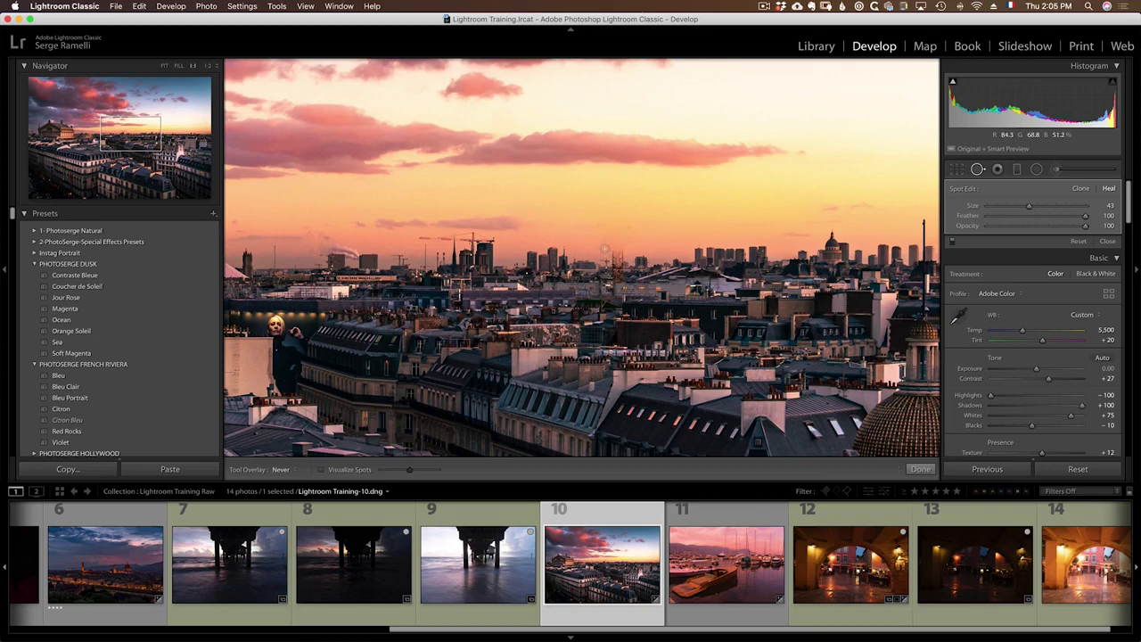
pyautogui.moveTo(603, 248)
pyautogui.mouseDown()
pyautogui.moveTo(609, 264)
pyautogui.moveTo(624, 262)
pyautogui.moveTo(607, 233)
pyautogui.moveTo(631, 238)
pyautogui.moveTo(626, 225)
pyautogui.mouseUp()
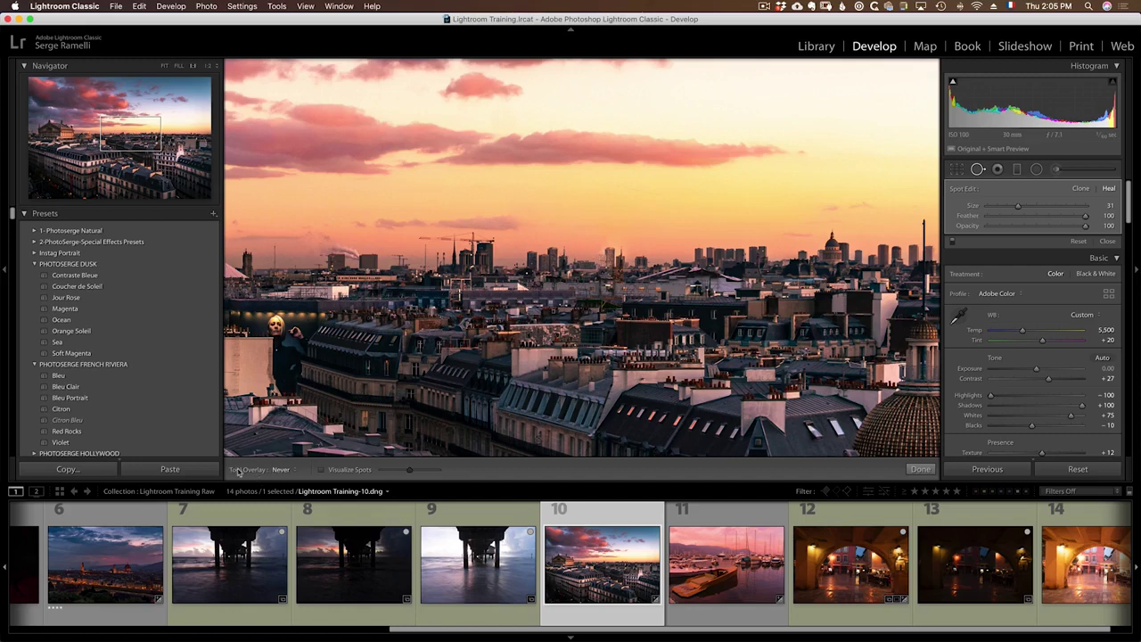
# Step: Set the tool overlay to Auto and try a different source area for the crane mast's heal
pyautogui.click(282, 470)
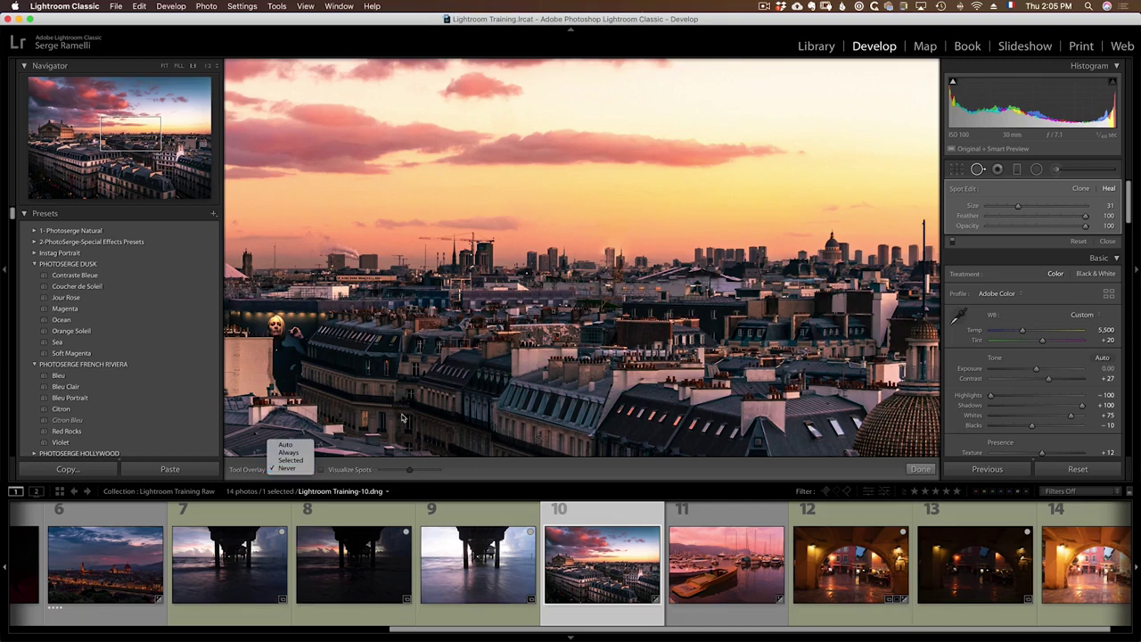
pyautogui.click(288, 445)
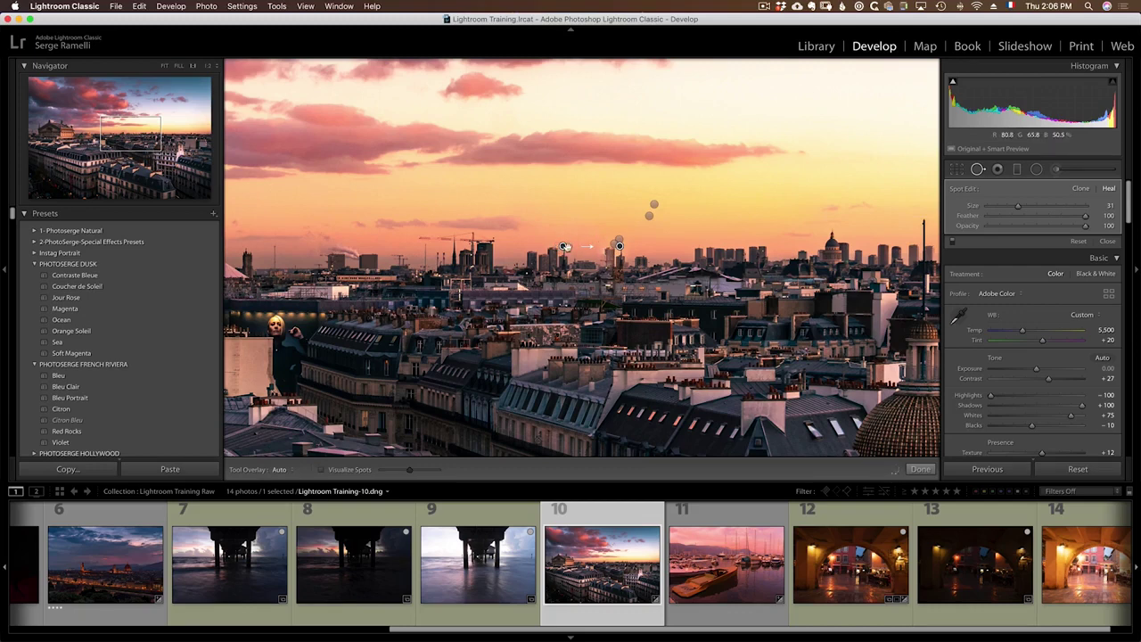
pyautogui.moveTo(563, 247); pyautogui.dragTo(568, 201)
pyautogui.press('super+z')
pyautogui.click(650, 215)
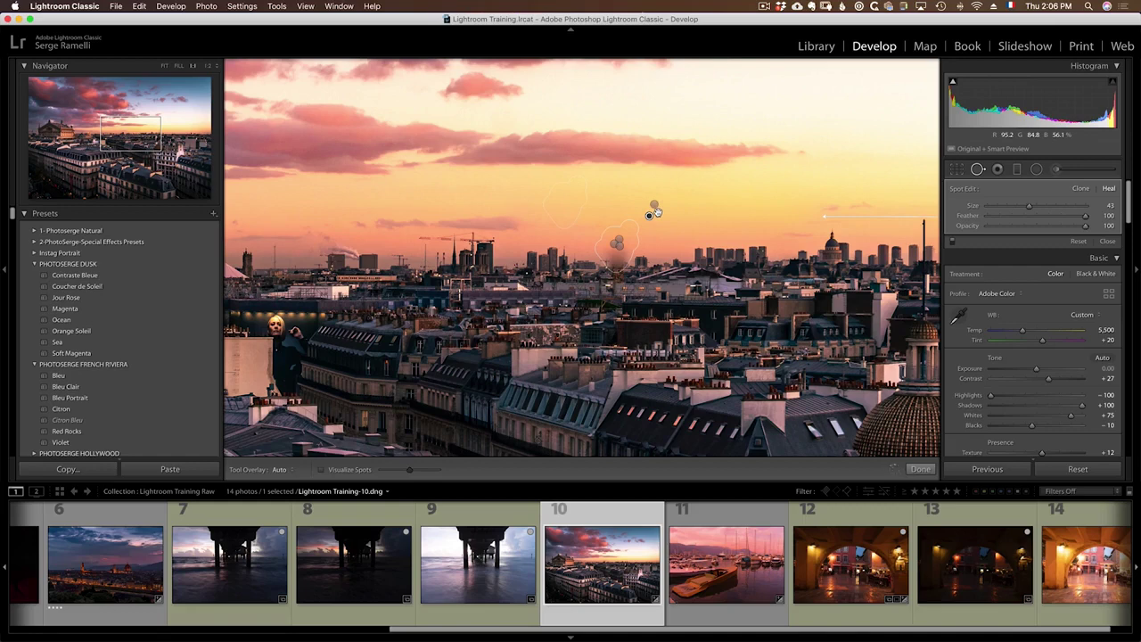
# Step: Set the tool overlay to Never and compare the photo with the spot removals switched off and on
pyautogui.click(285, 470)
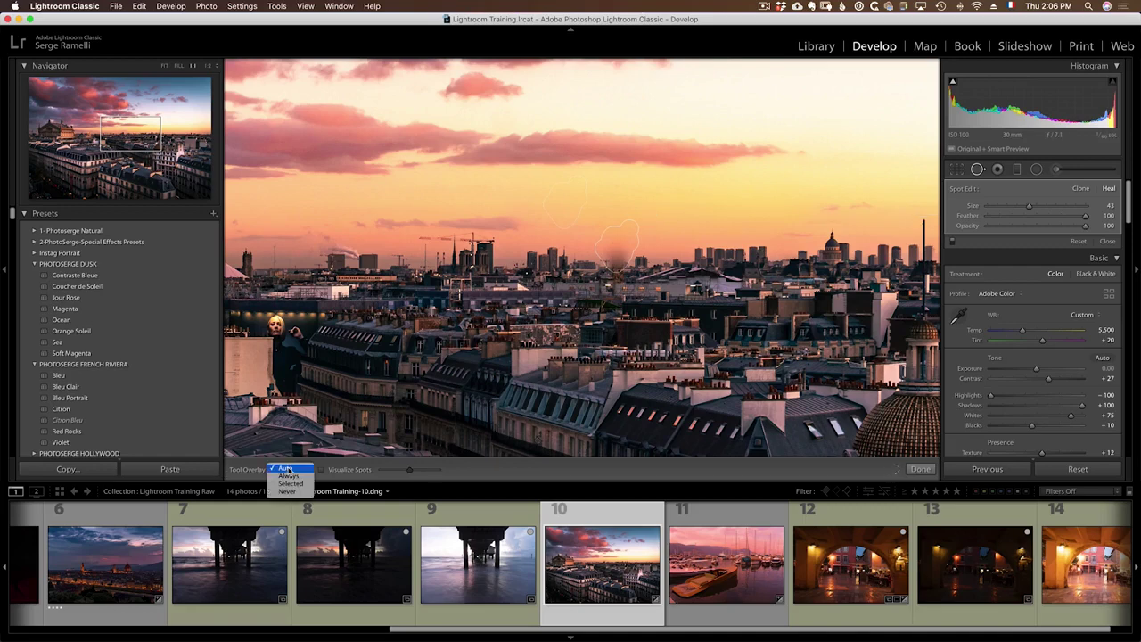
pyautogui.click(287, 492)
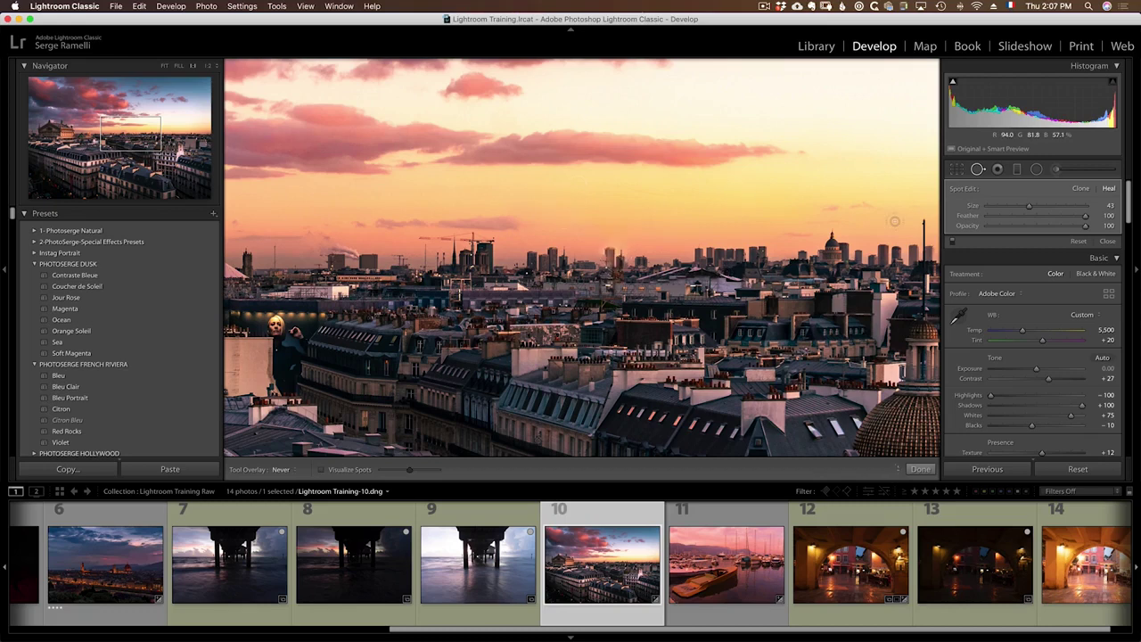
pyautogui.click(953, 244)
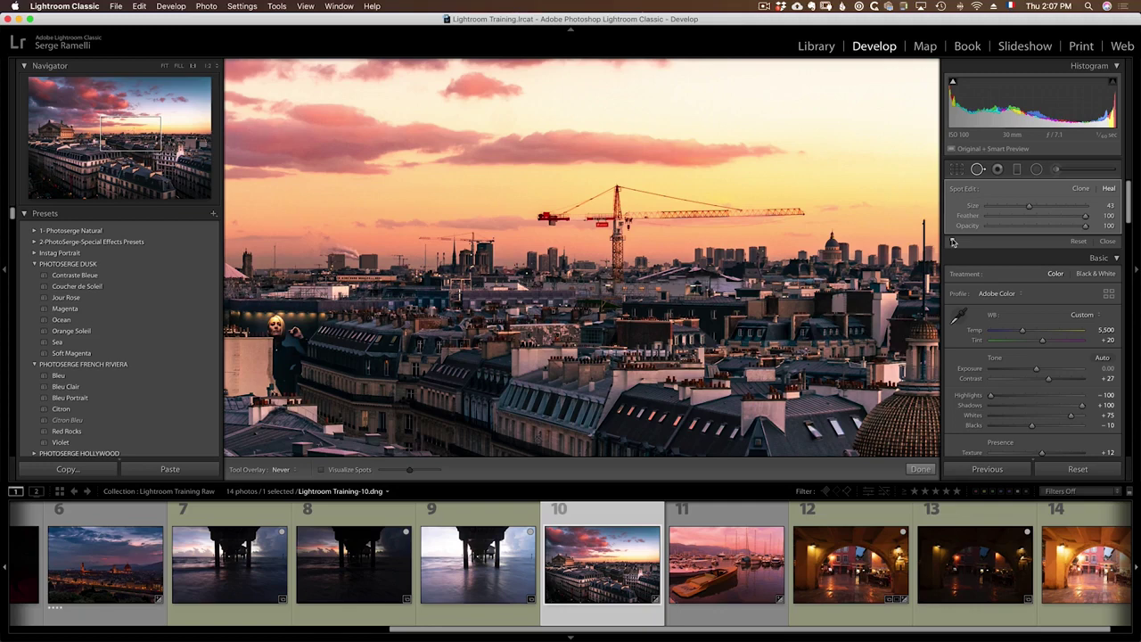
pyautogui.click(954, 243)
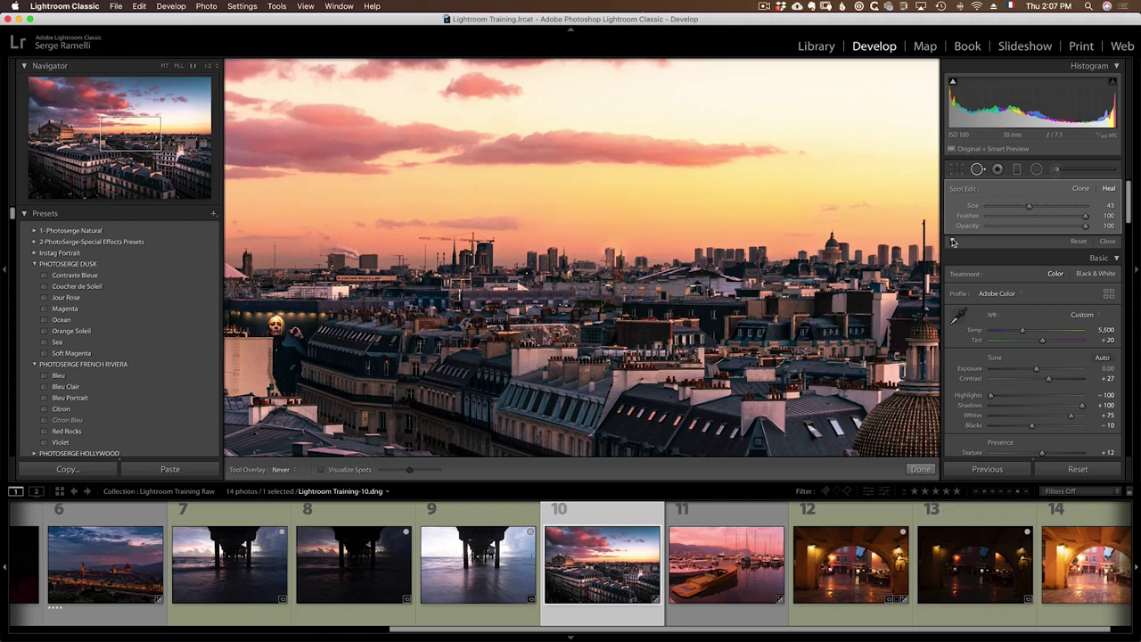